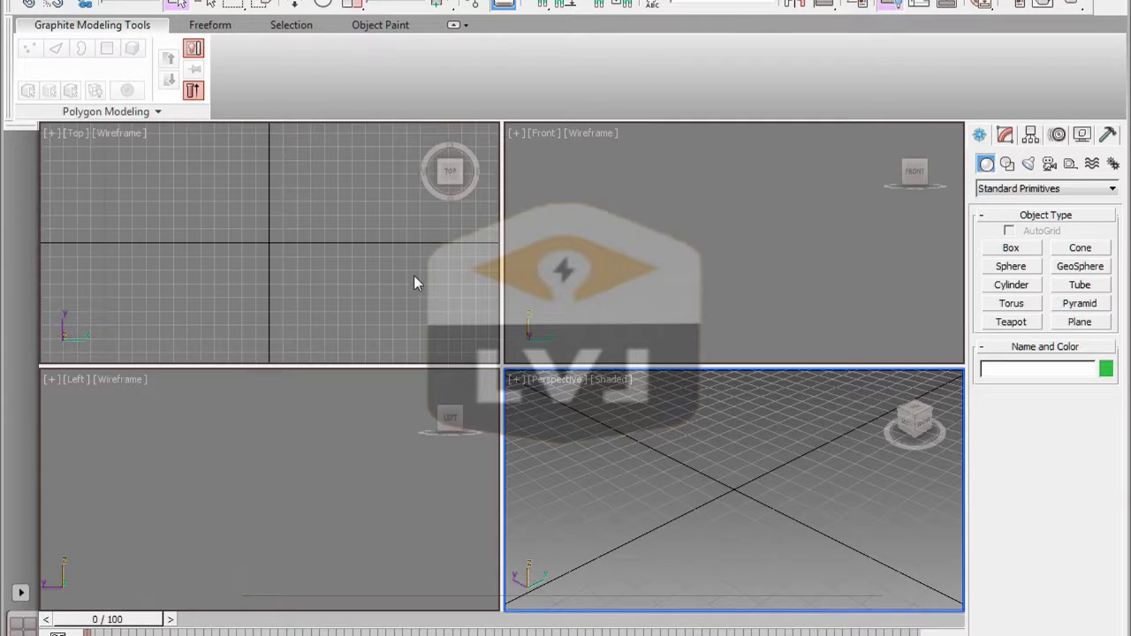
Open the scene file Ch03_ProBoolean_01.max from the CH 03 folder
{"action": "left_click", "coordinate": [29, 5]}
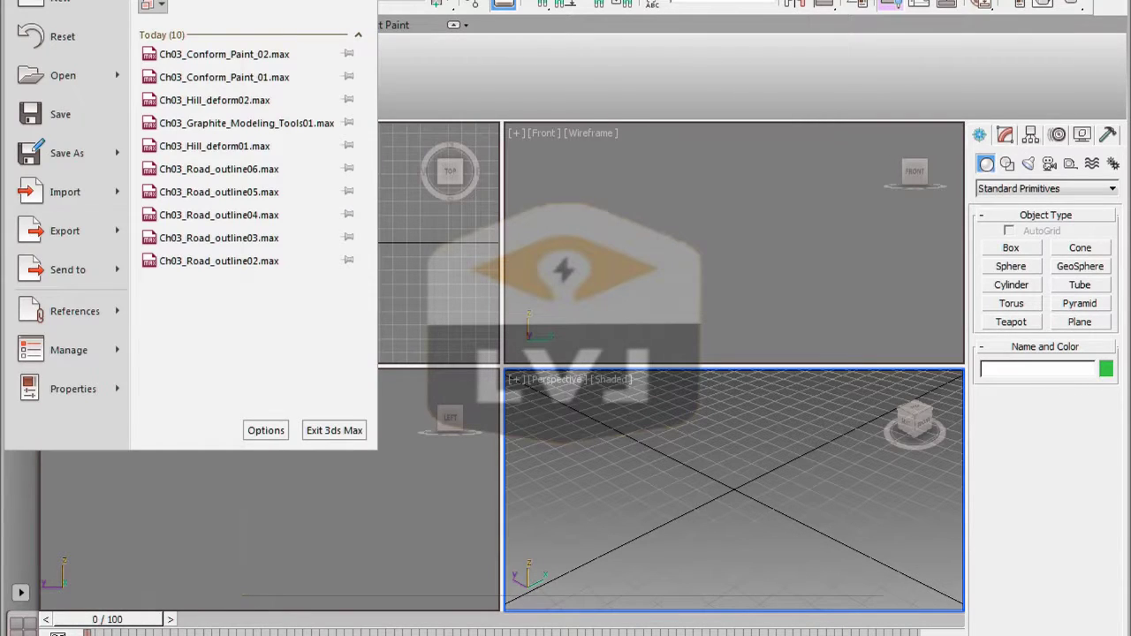
{"action": "left_click", "coordinate": [49, 78]}
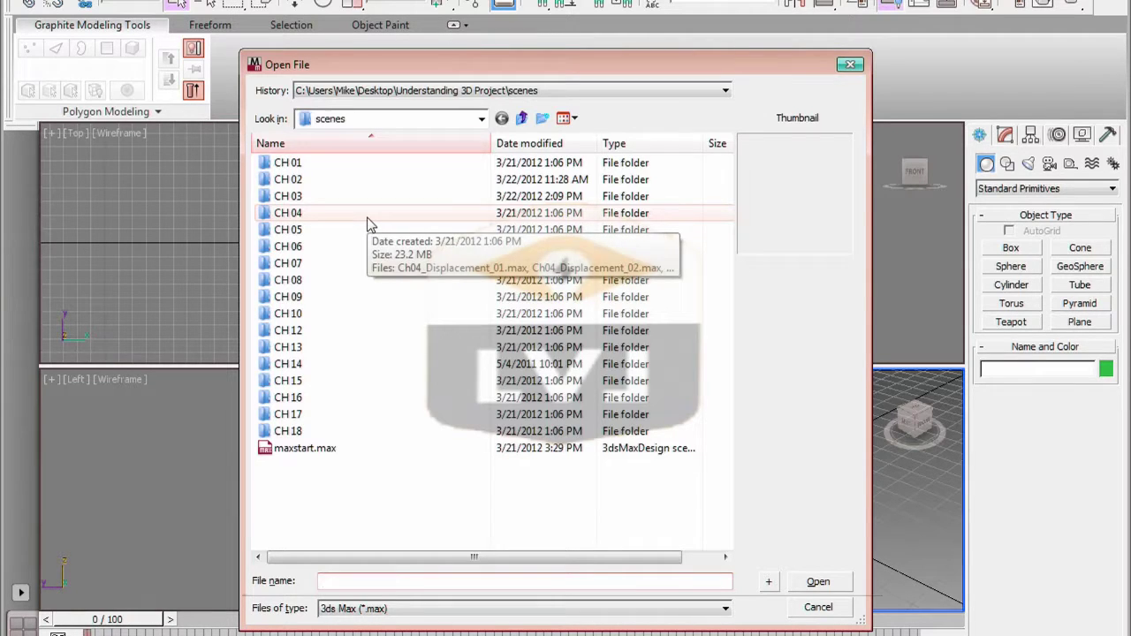
{"action": "double_click", "coordinate": [341, 199]}
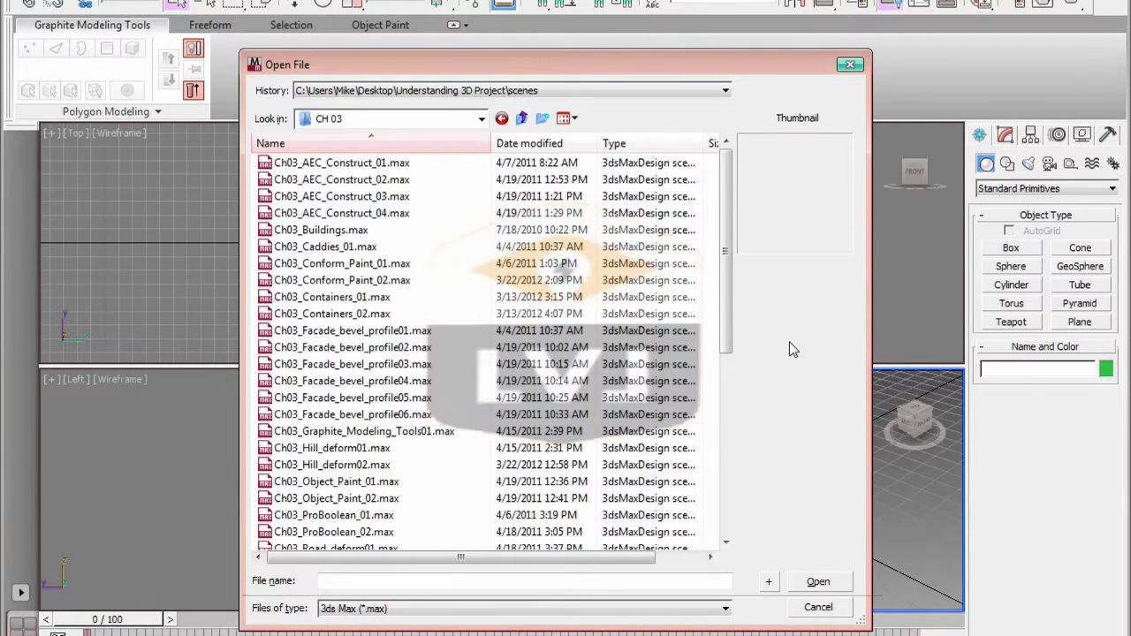
{"action": "left_click_drag", "start_coordinate": [724, 270], "coordinate": [724, 291]}
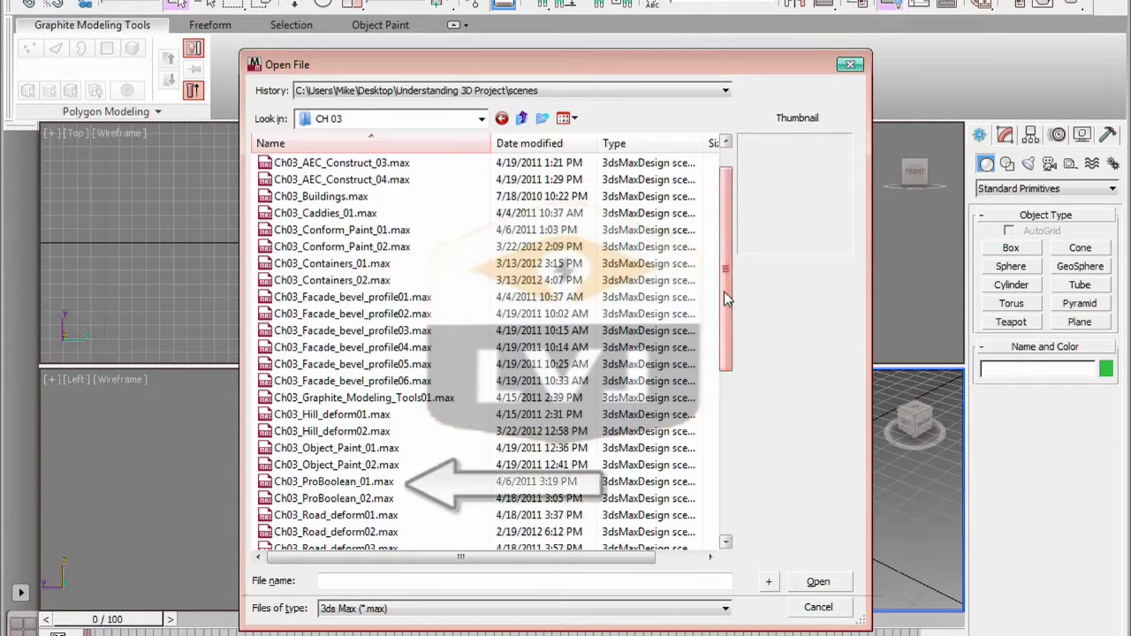
{"action": "left_click", "coordinate": [521, 482]}
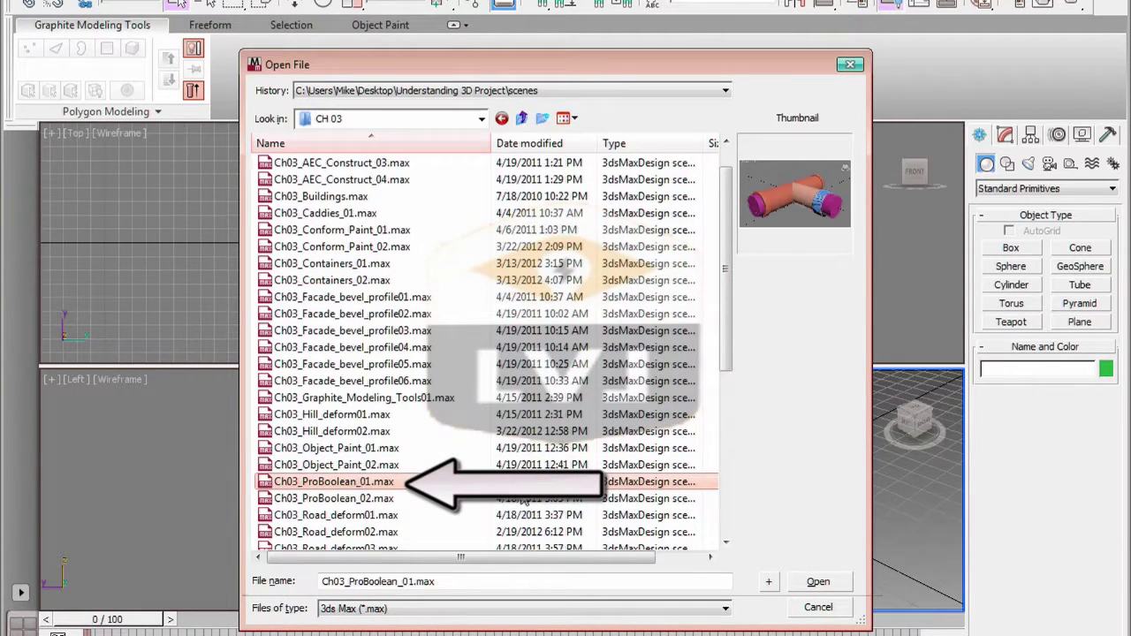
{"action": "left_click", "coordinate": [802, 583]}
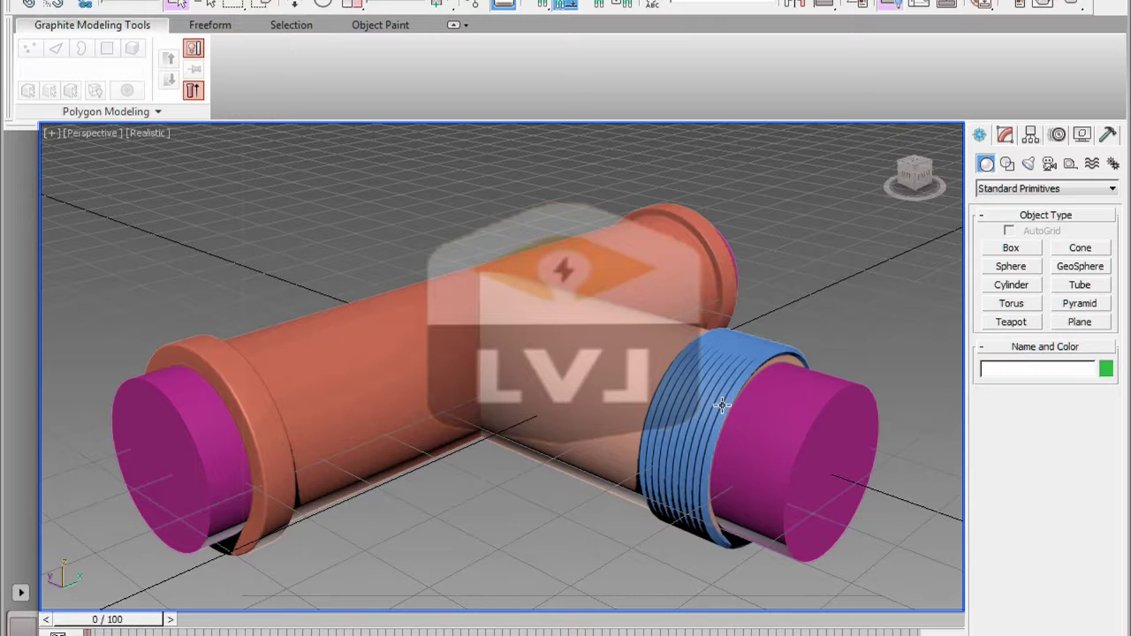
Create a ProBoolean compound object from the long pipe, Pipe section 1, and join the branching pipe to it with the Union operation
{"action": "left_click", "coordinate": [380, 341]}
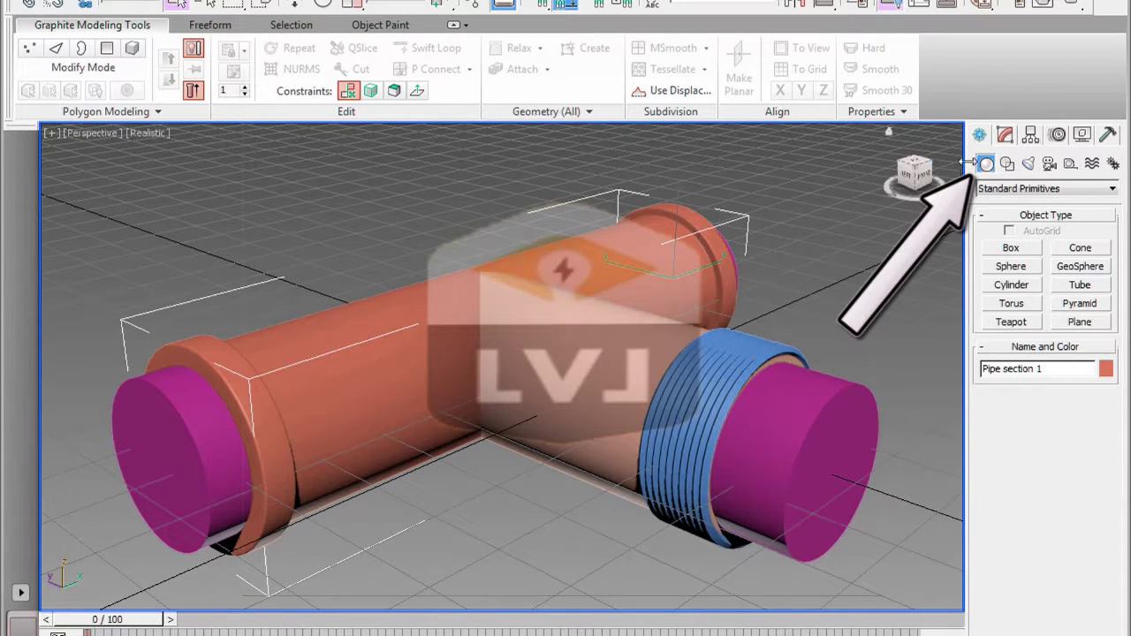
{"action": "left_click", "coordinate": [1112, 192]}
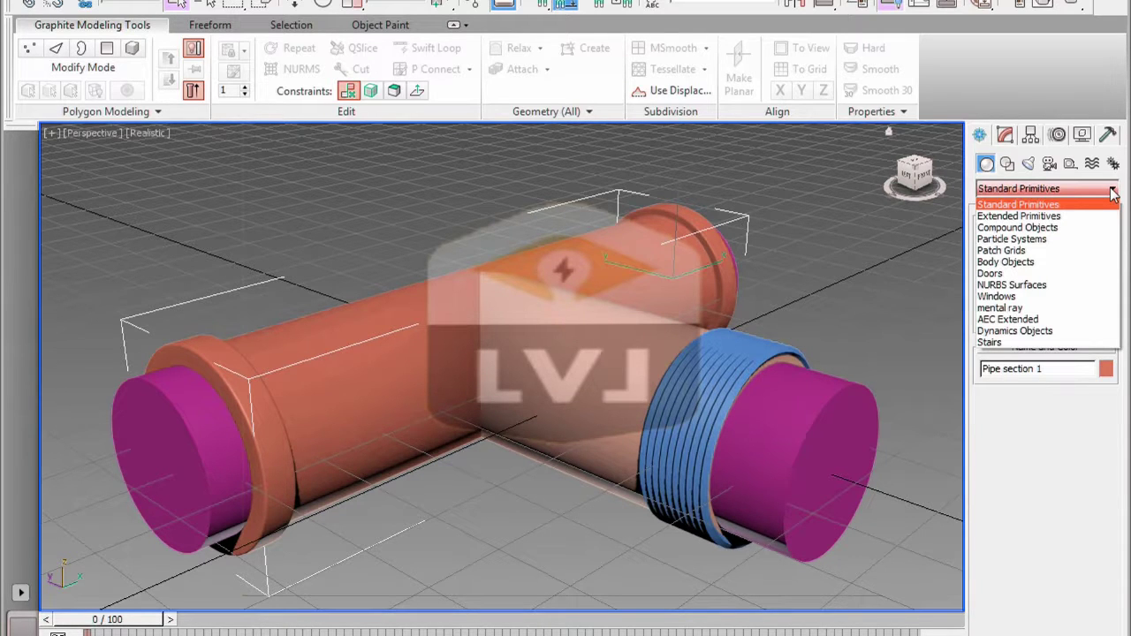
{"action": "left_click", "coordinate": [1075, 228]}
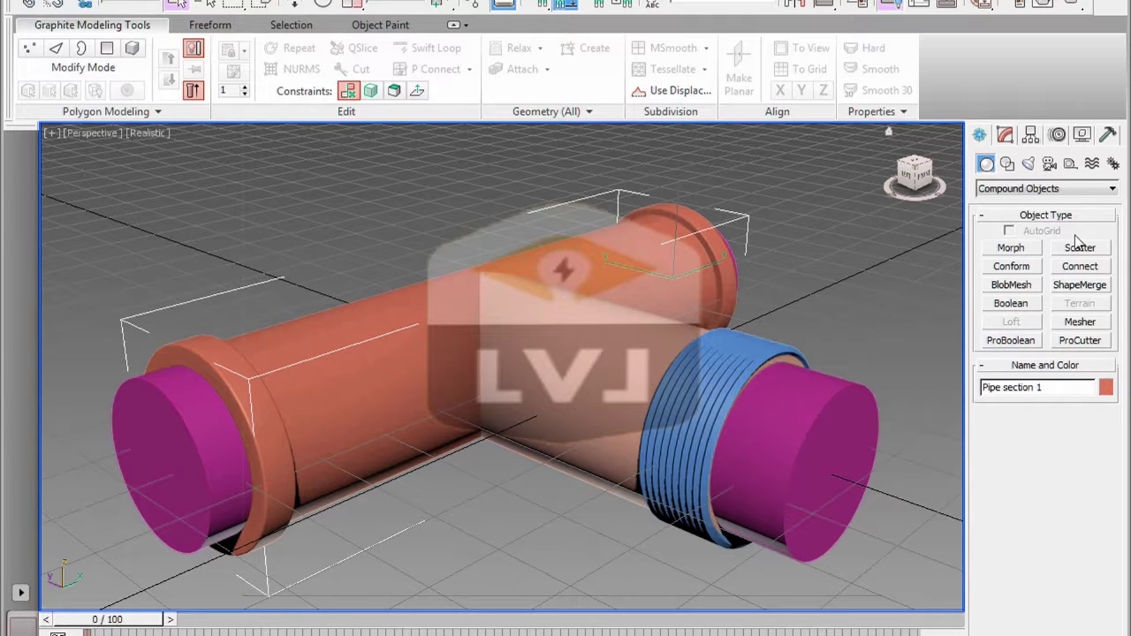
{"action": "left_click", "coordinate": [1024, 344]}
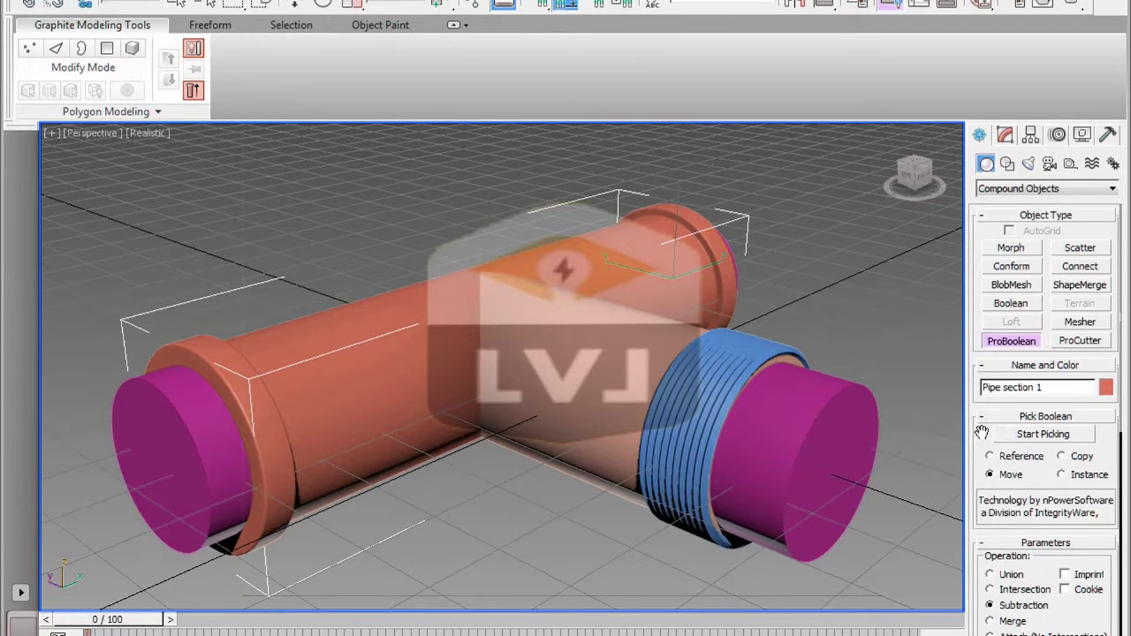
{"action": "left_click_drag", "start_coordinate": [982, 432], "coordinate": [981, 359]}
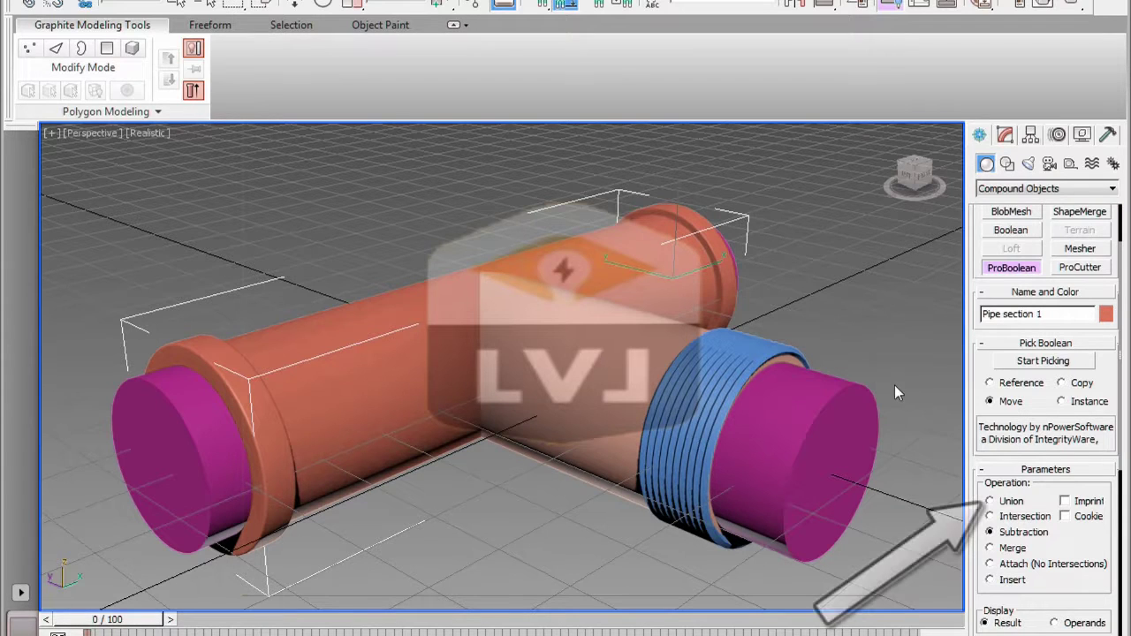
{"action": "left_click", "coordinate": [991, 502]}
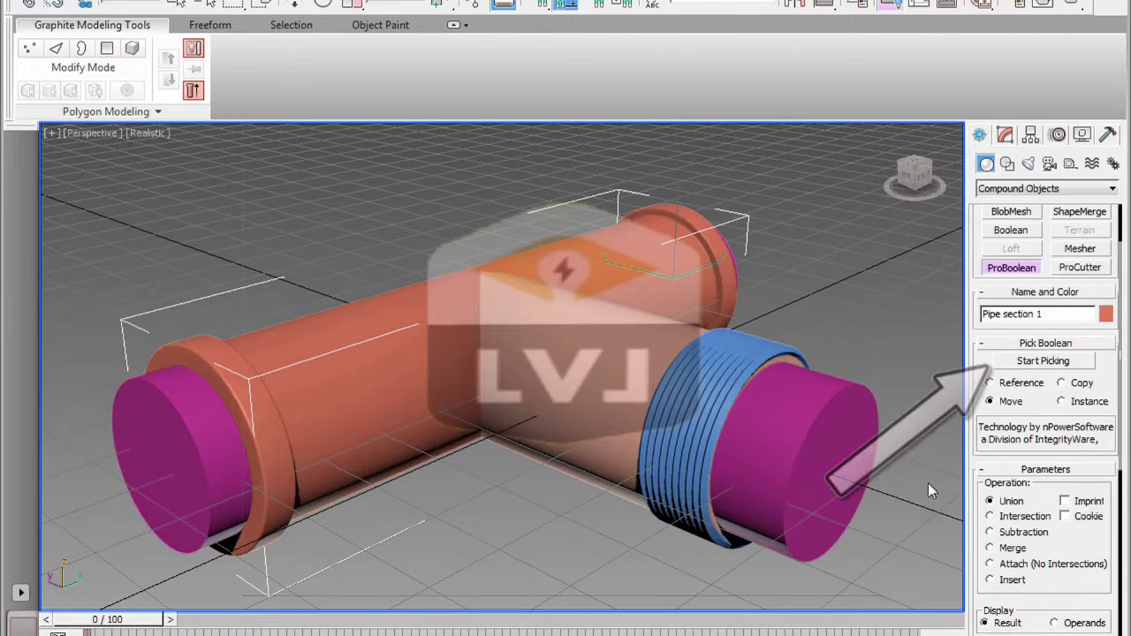
{"action": "left_click", "coordinate": [1021, 363]}
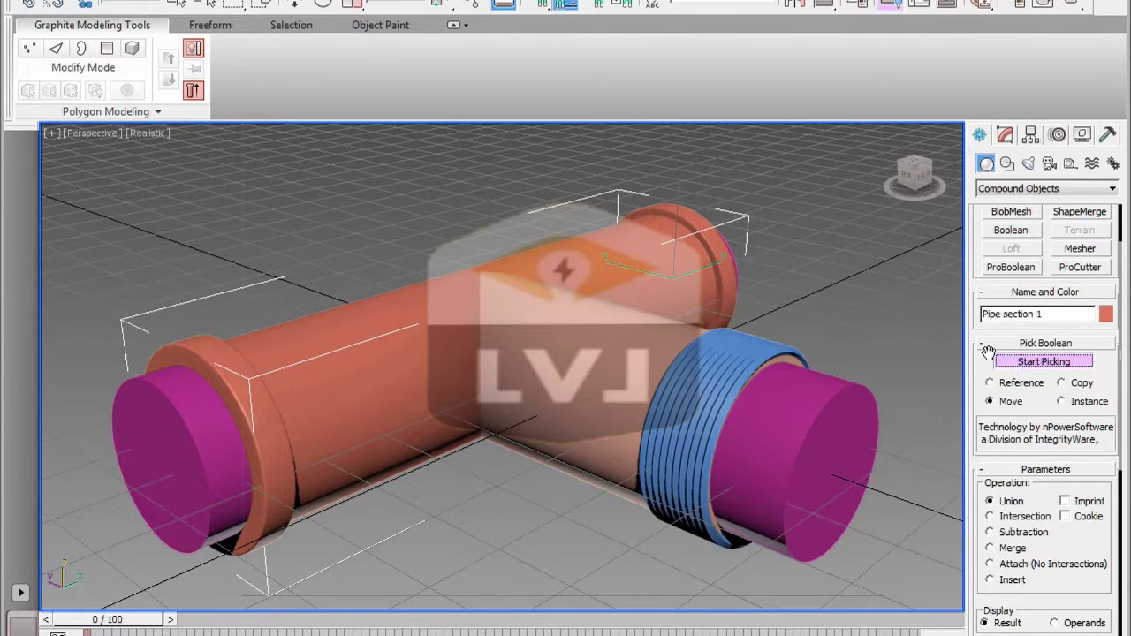
{"action": "left_click", "coordinate": [574, 369]}
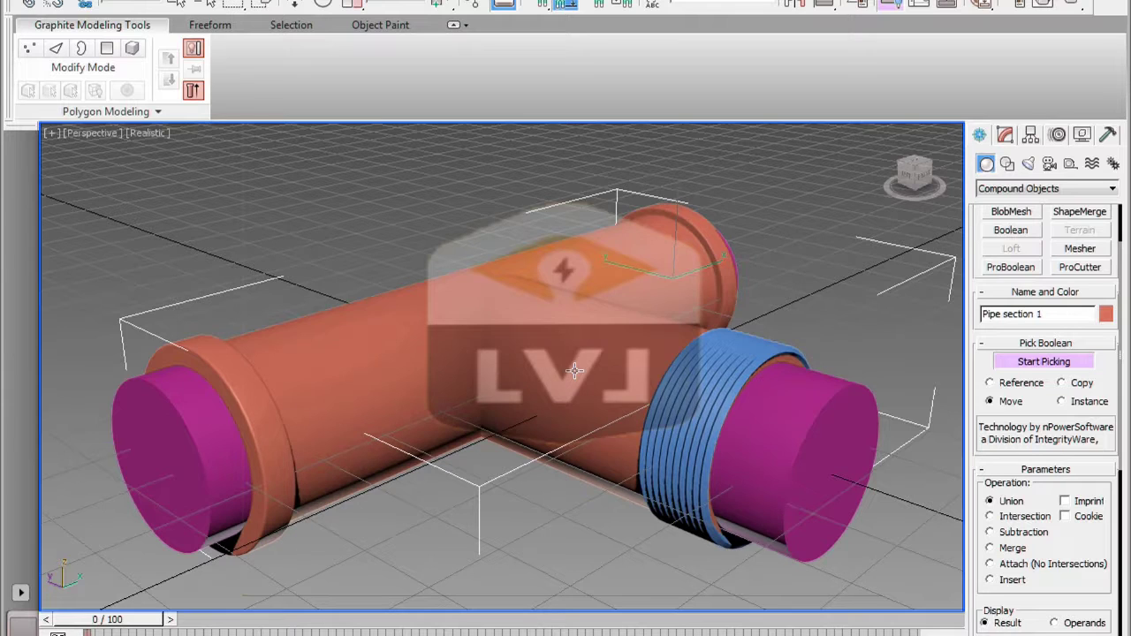
Display edged faces in the Perspective viewport and lay out the pipe's ProBoolean modification parameters in two columns
{"action": "left_click", "coordinate": [153, 137]}
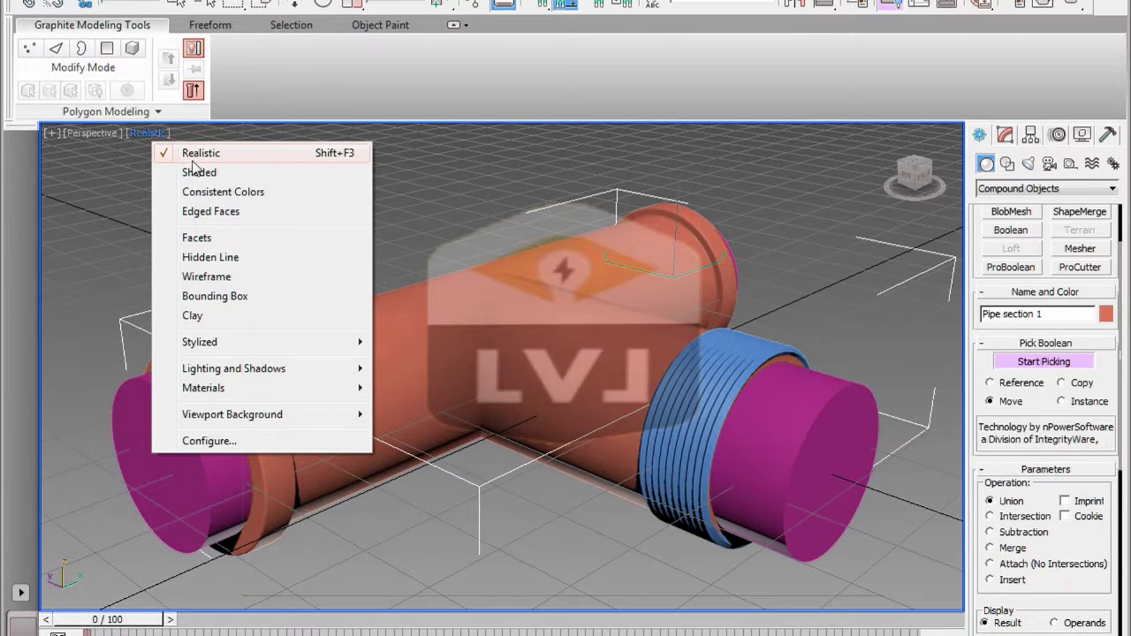
{"action": "left_click", "coordinate": [210, 212]}
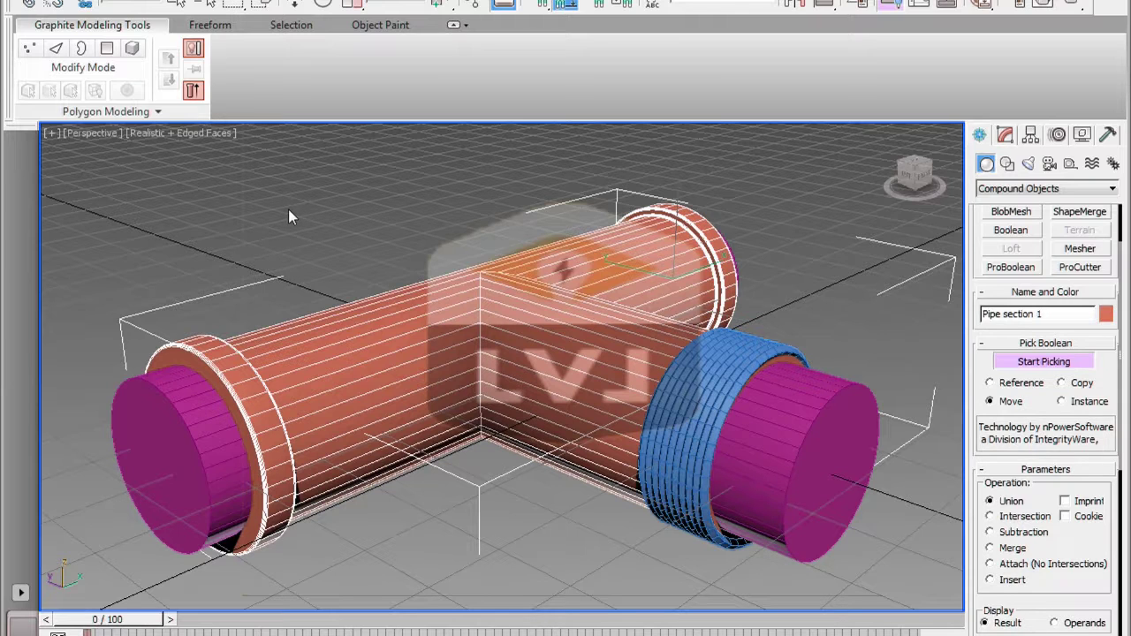
{"action": "left_click", "coordinate": [1008, 135]}
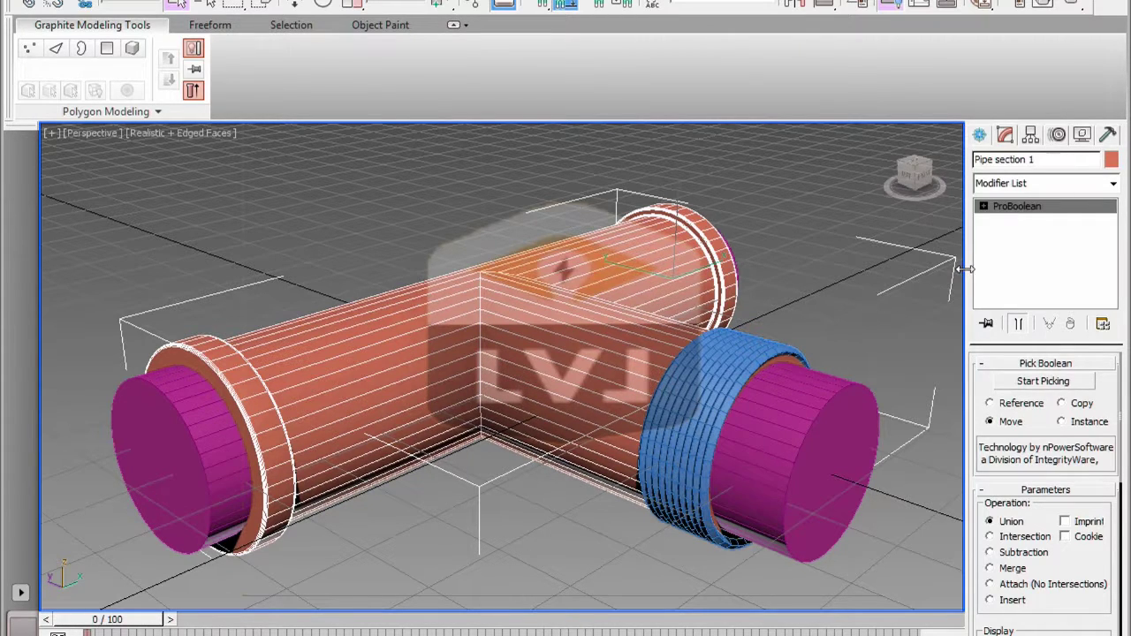
{"action": "left_click_drag", "start_coordinate": [965, 268], "coordinate": [928, 266]}
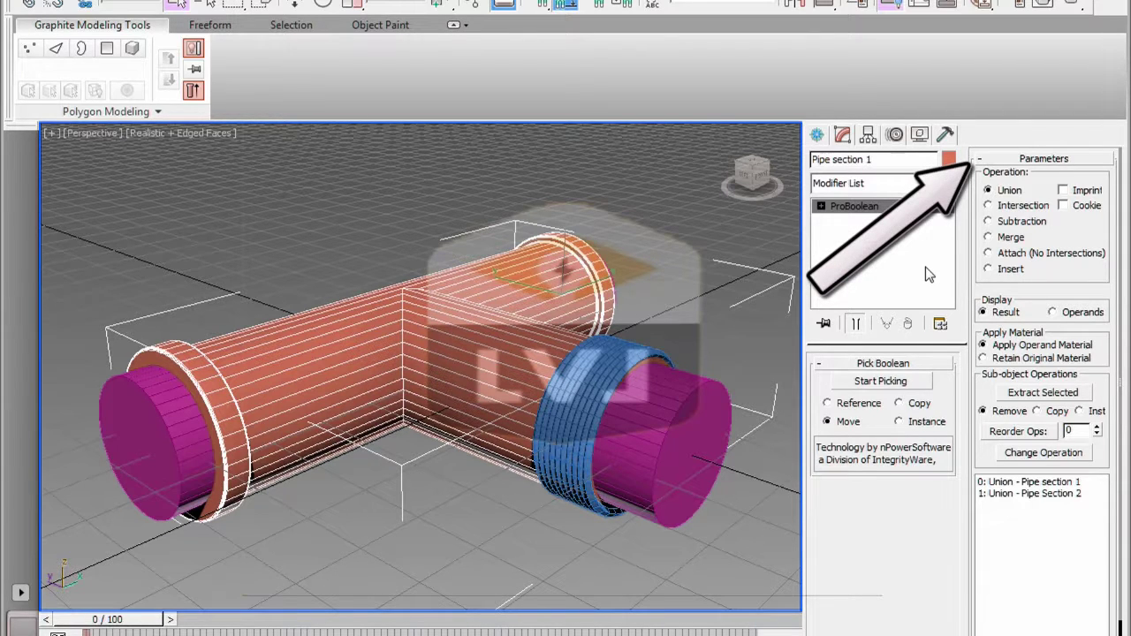
Subtract the two magenta cutout cylinders and the blue threads from the joined pipe using the ProBoolean Subtraction operation
{"action": "left_click", "coordinate": [989, 222]}
{"action": "left_click", "coordinate": [885, 388]}
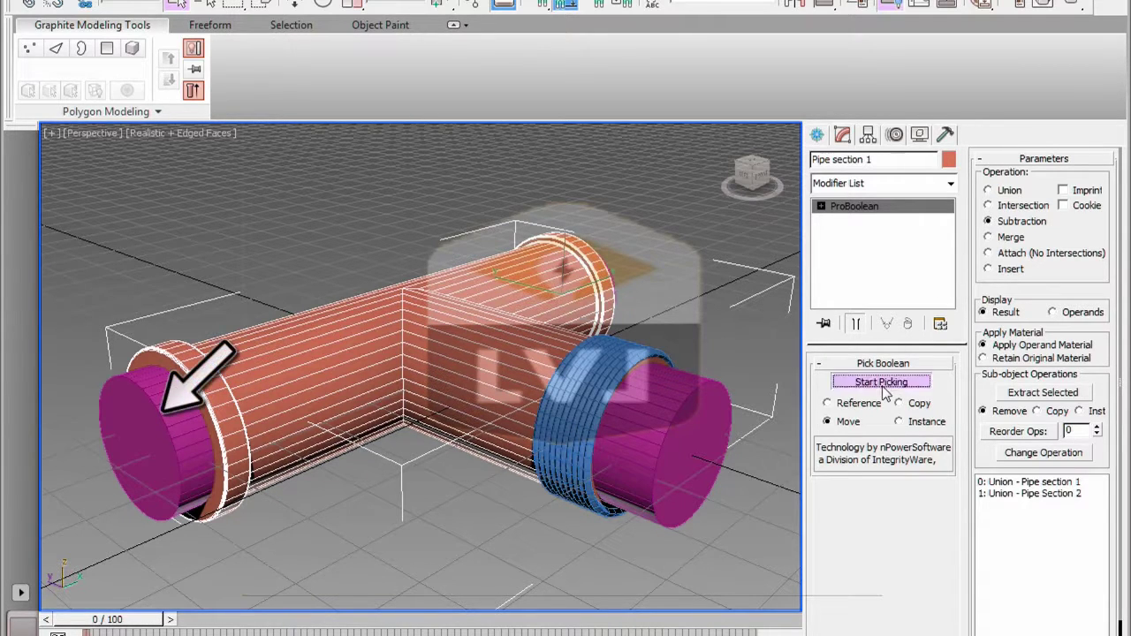
{"action": "left_click", "coordinate": [168, 405]}
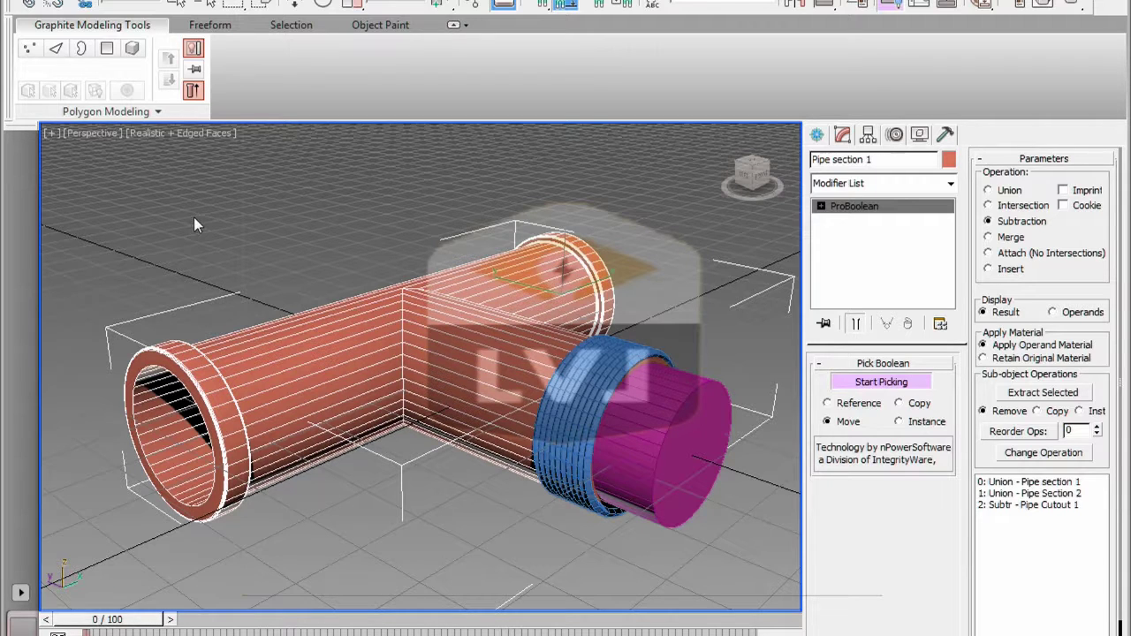
{"action": "left_click", "coordinate": [663, 460]}
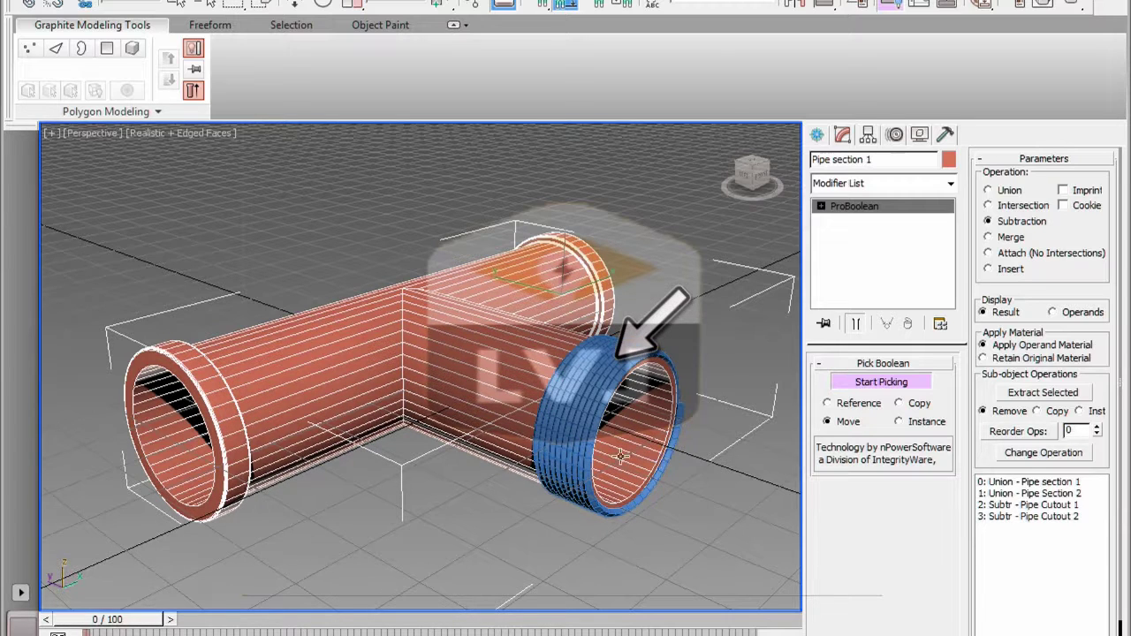
{"action": "left_click", "coordinate": [577, 430]}
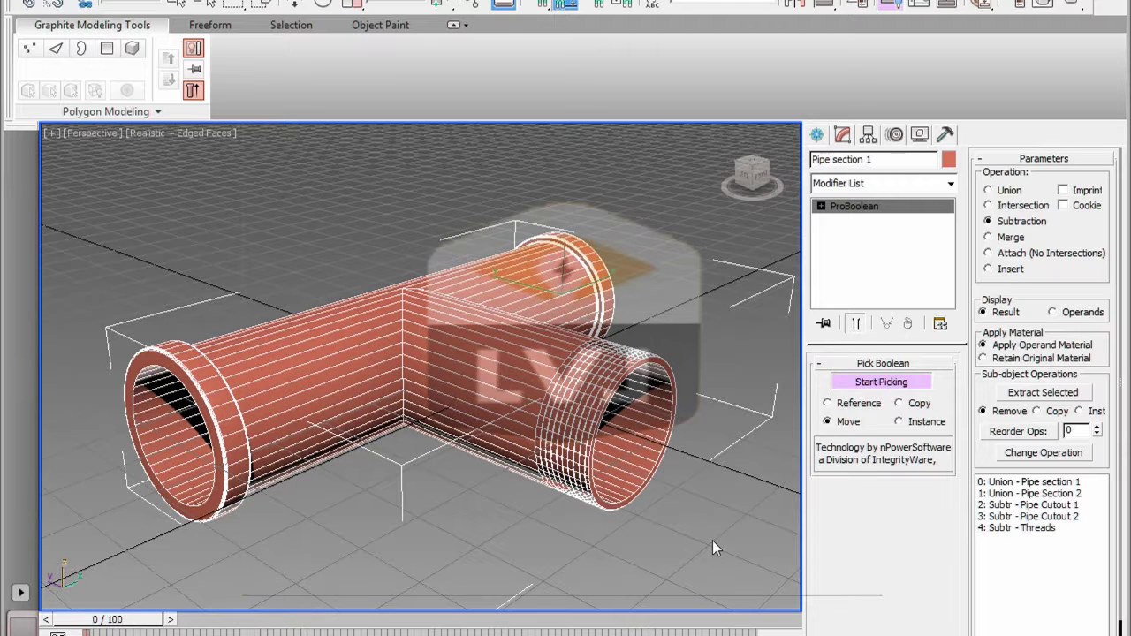
Turn off Edged Faces in the Perspective viewport and inspect the hollowed pipe from its other side
{"action": "left_click", "coordinate": [187, 134]}
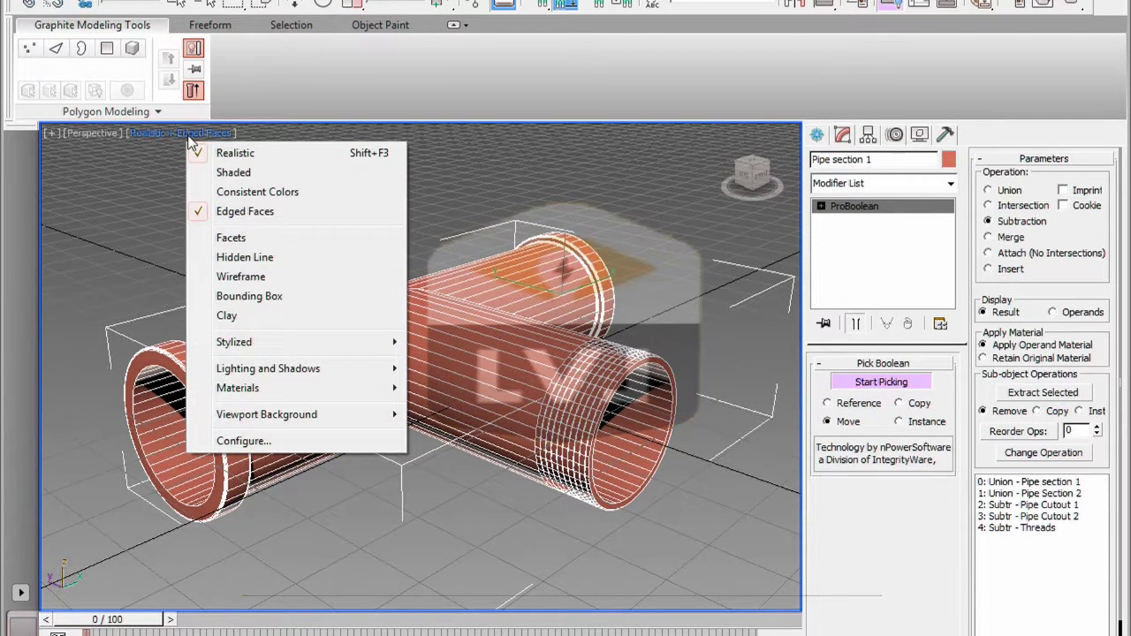
{"action": "left_click", "coordinate": [232, 213]}
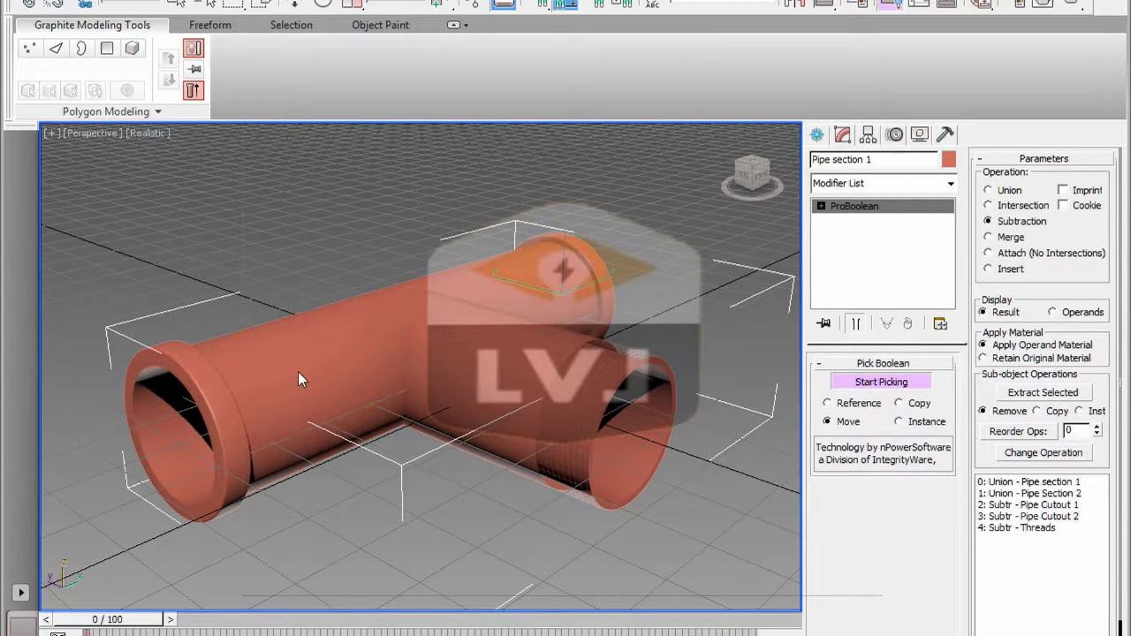
{"action": "middle_click_drag", "start_coordinate": [303, 372], "coordinate": [767, 384], "text": "alt"}
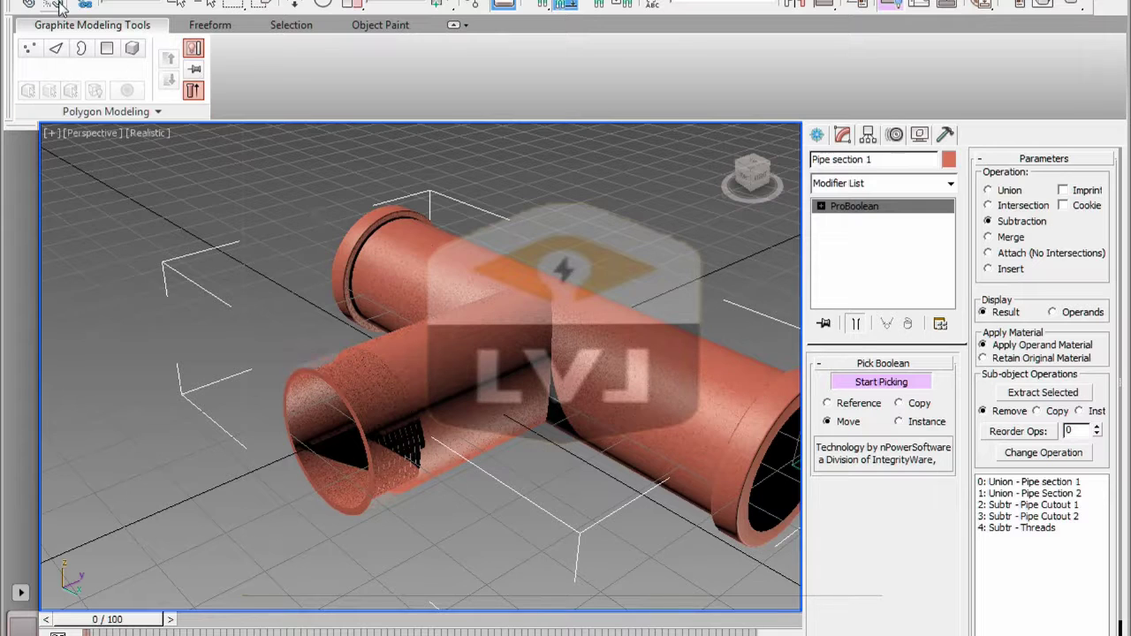
Save the scene as an incremented copy named Ch03_ProBoolean_02.max, replacing the existing file
{"action": "left_click", "coordinate": [18, 5]}
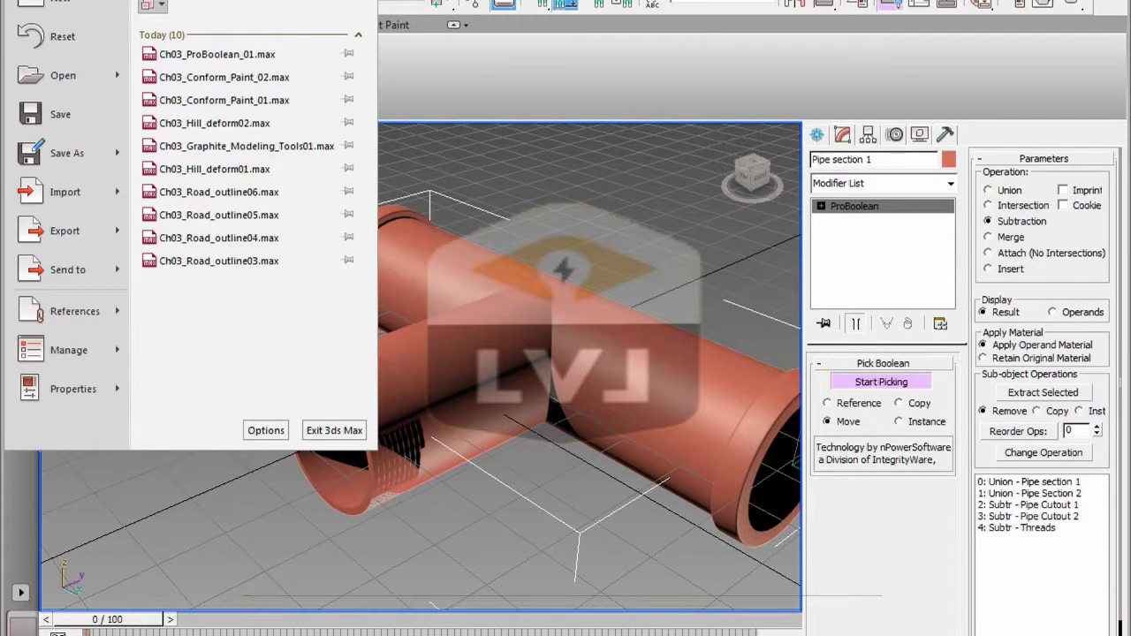
{"action": "left_click", "coordinate": [60, 148]}
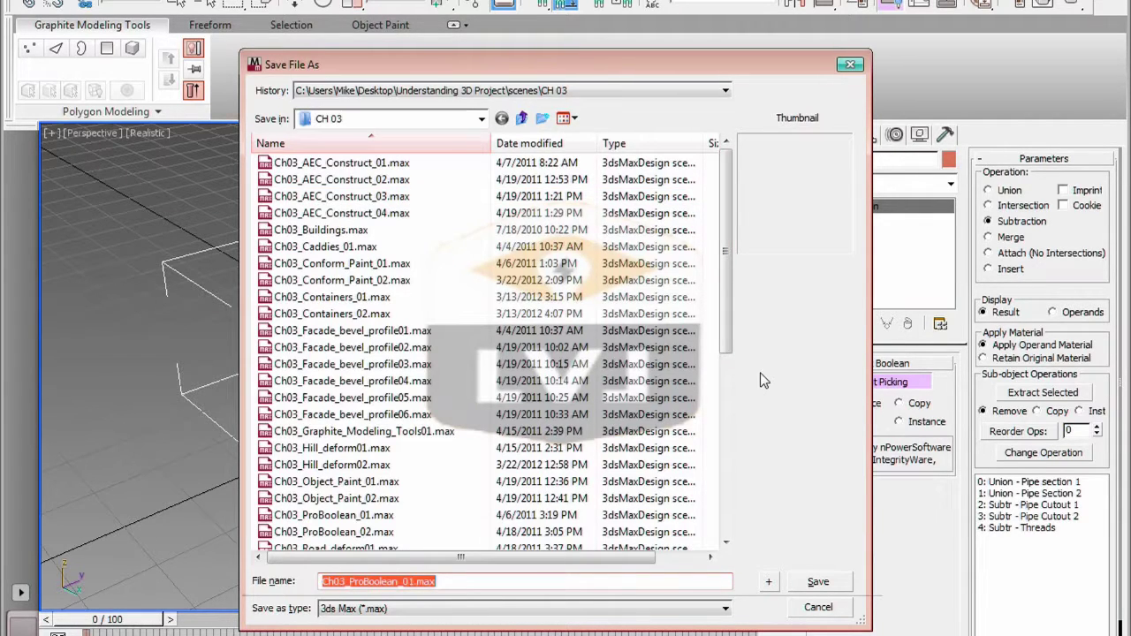
{"action": "left_click", "coordinate": [769, 585]}
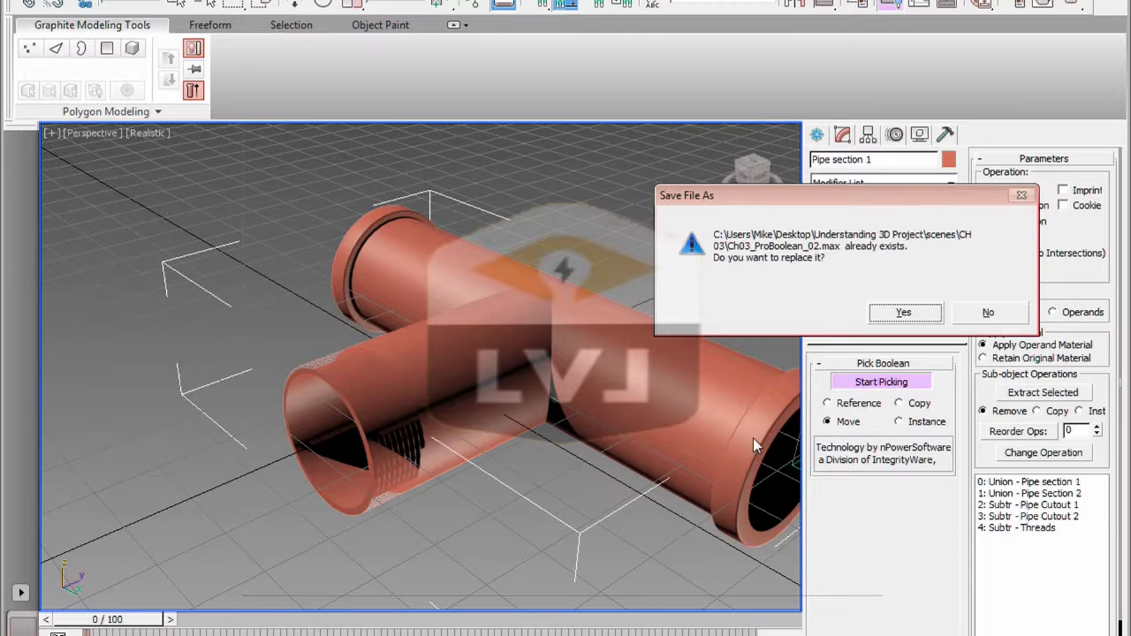
{"action": "left_click", "coordinate": [895, 313]}
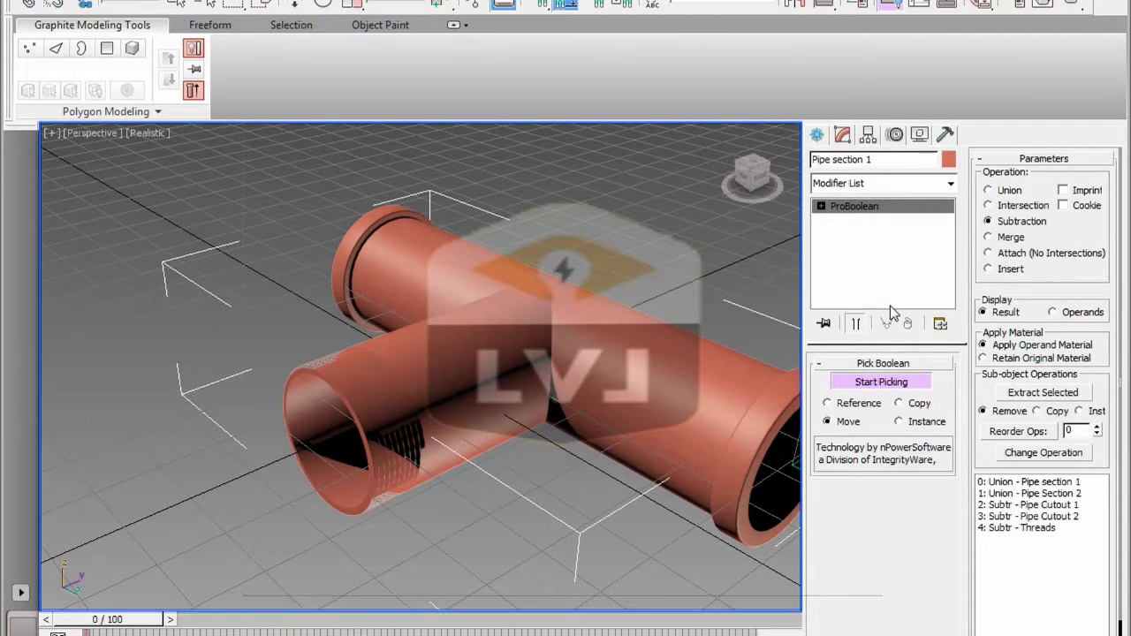